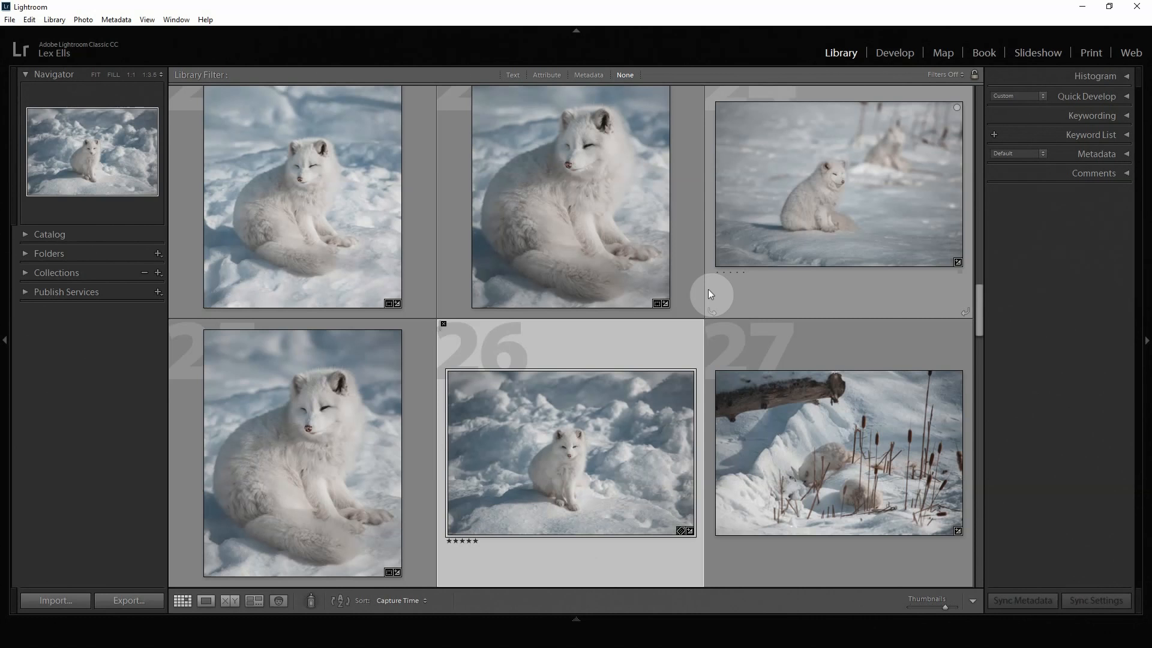
# Step: Open the selected arctic fox photo in the Develop module and activate Crop Overlay
pyautogui.click(883, 53)
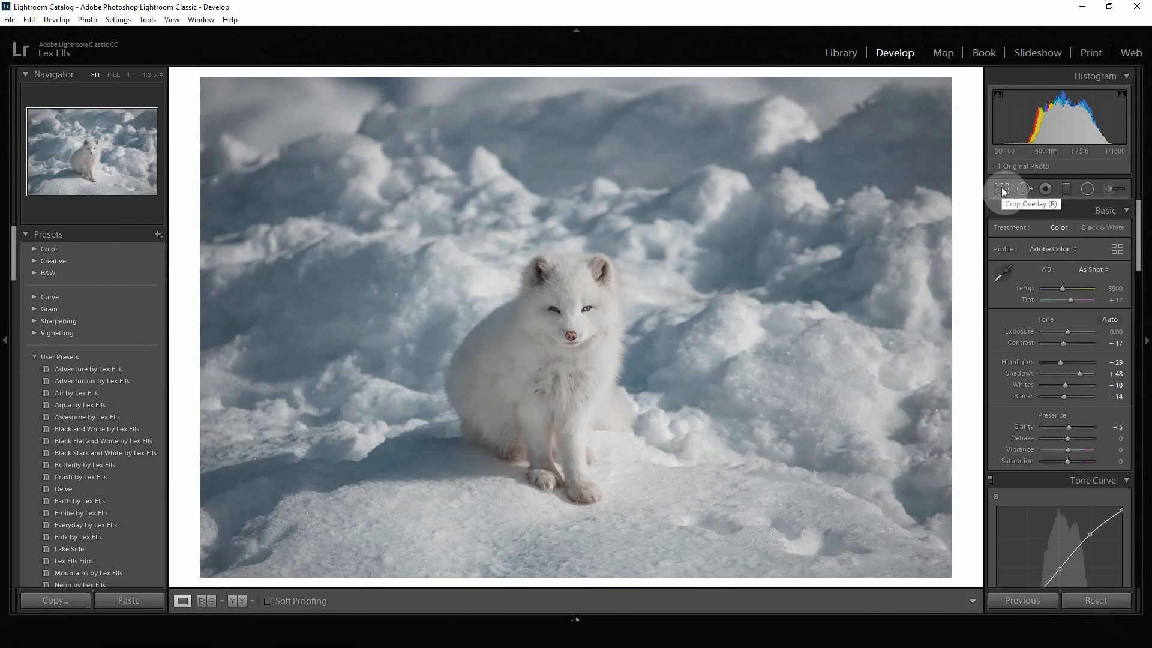
pyautogui.click(1002, 189)
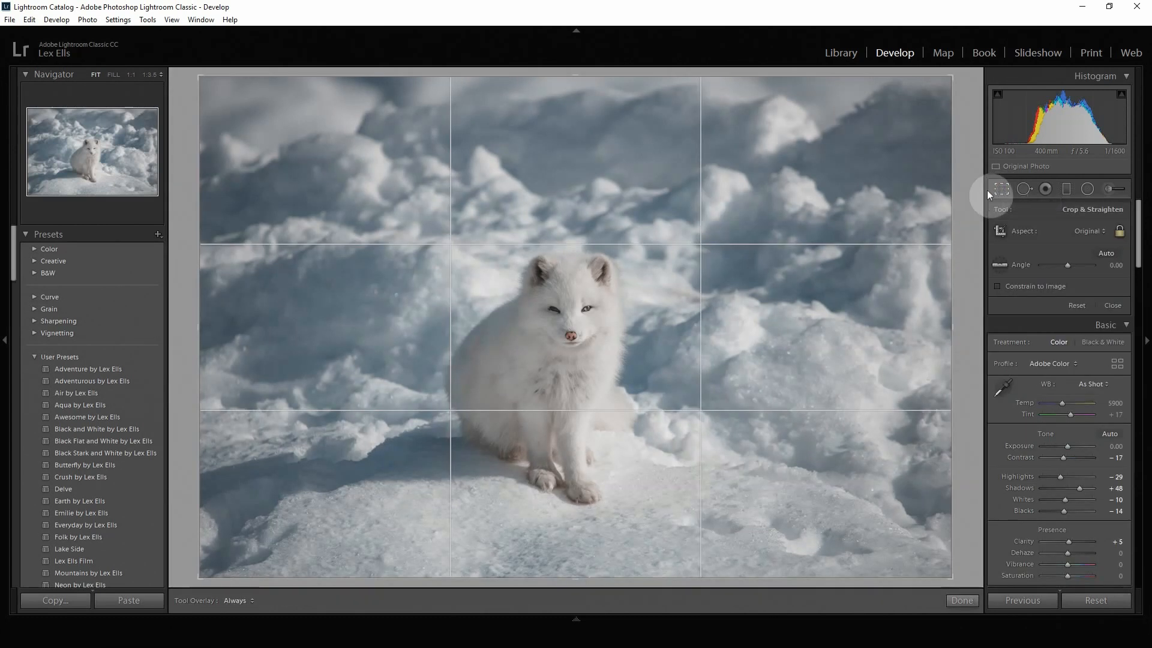
pyautogui.press('r')
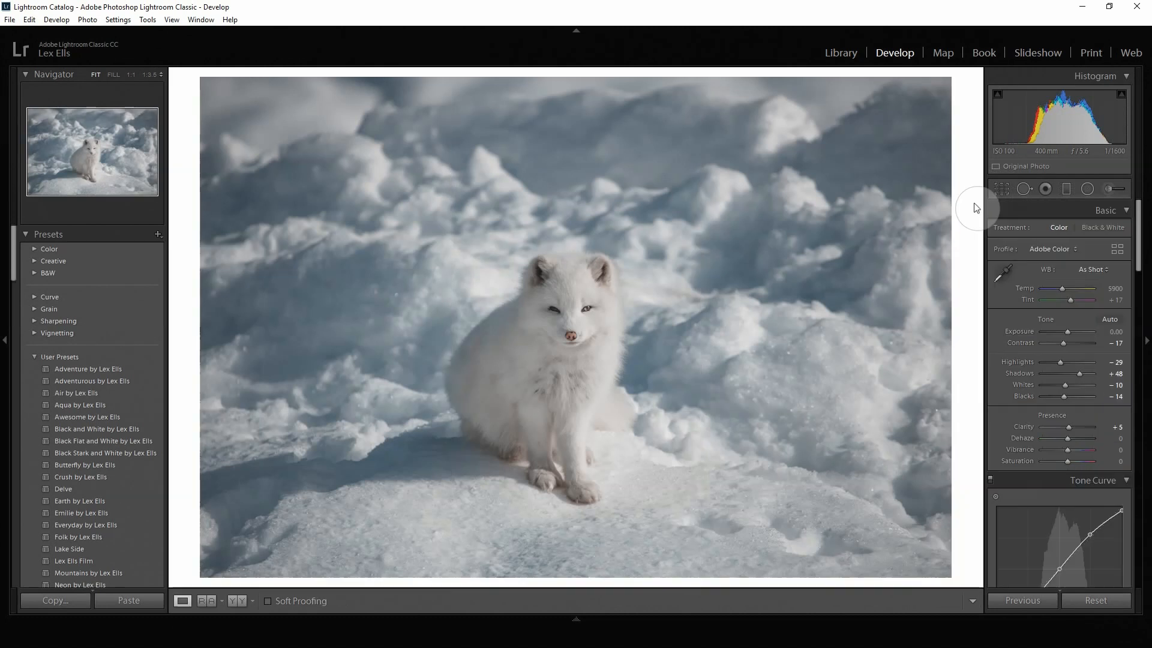
pyautogui.press('r')
# Step: Draw a 2 x 3 / 4 x 6 crop around the fox and reposition the photo within the frame
pyautogui.moveTo(952, 327)
pyautogui.mouseDown()
pyautogui.moveTo(864, 326)
pyautogui.moveTo(955, 330)
pyautogui.mouseUp()
pyautogui.moveTo(302, 146); pyautogui.dragTo(877, 567)
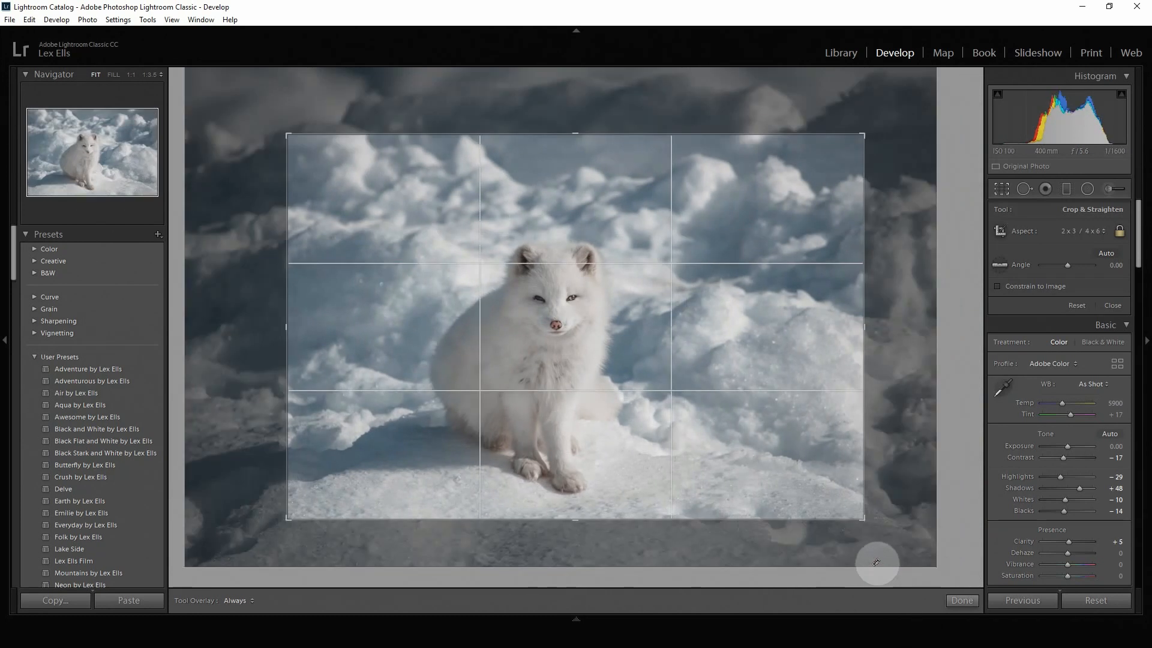
pyautogui.moveTo(618, 355); pyautogui.dragTo(656, 342)
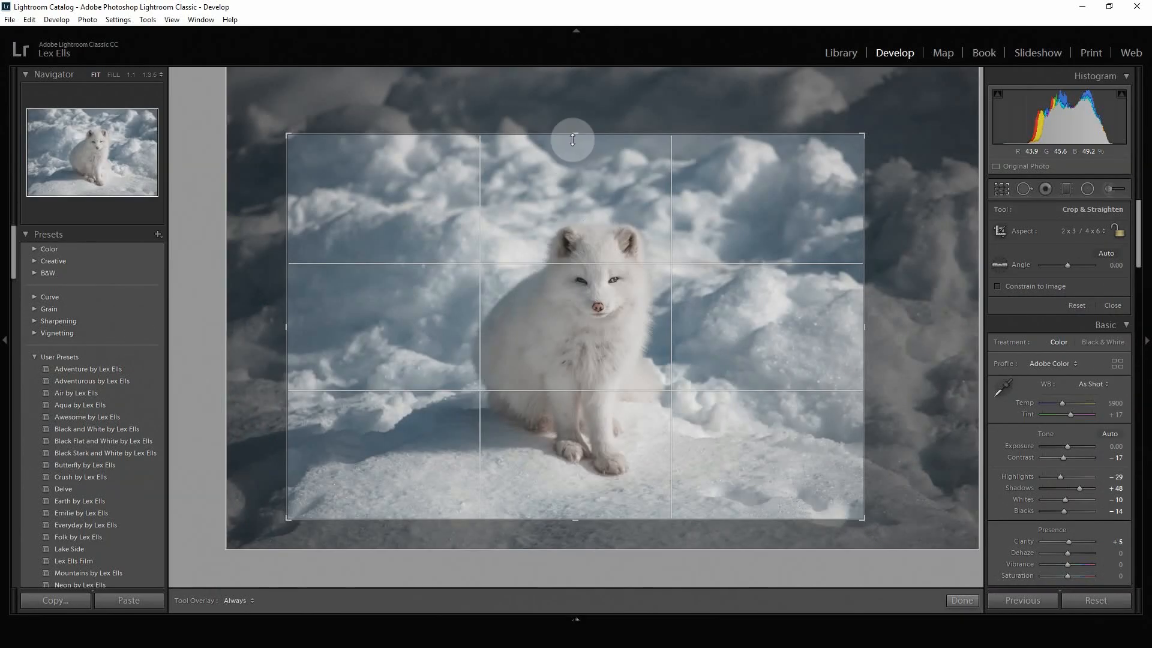
# Step: Resize the crop freely from its upper, lower and left edges, shift the photo within it, and reset the crop
pyautogui.moveTo(574, 138); pyautogui.dragTo(573, 105)
pyautogui.moveTo(576, 546); pyautogui.dragTo(577, 556)
pyautogui.moveTo(288, 326); pyautogui.dragTo(322, 330)
pyautogui.moveTo(504, 318); pyautogui.dragTo(522, 318)
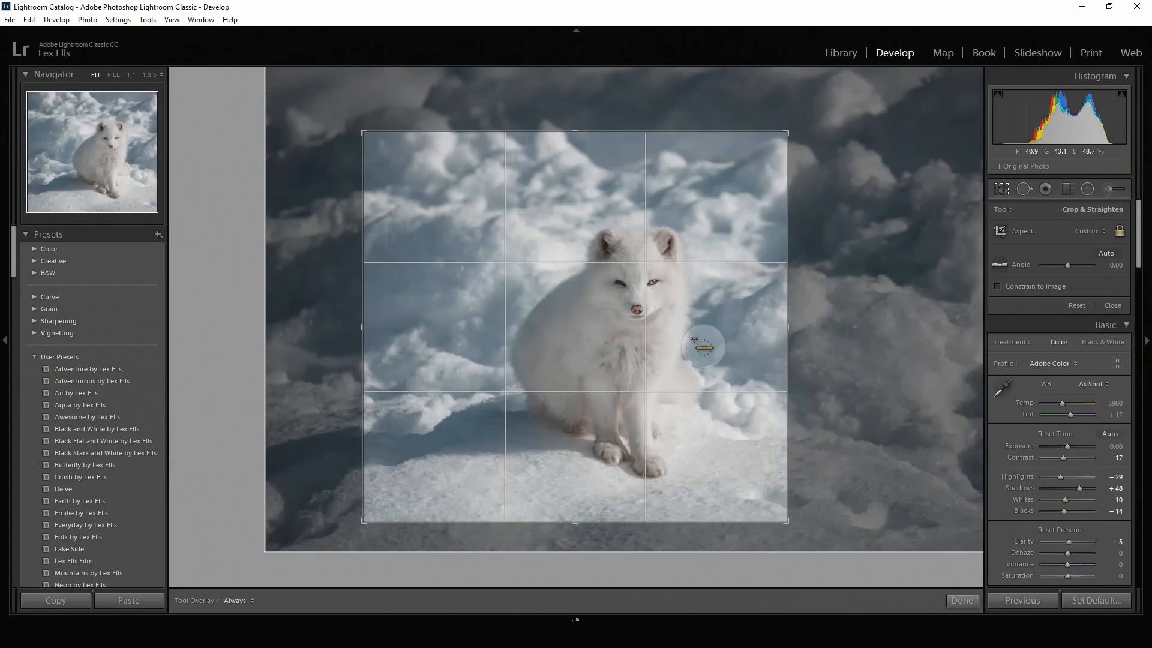
pyautogui.hotkey('ctrl', 'alt', 'r')
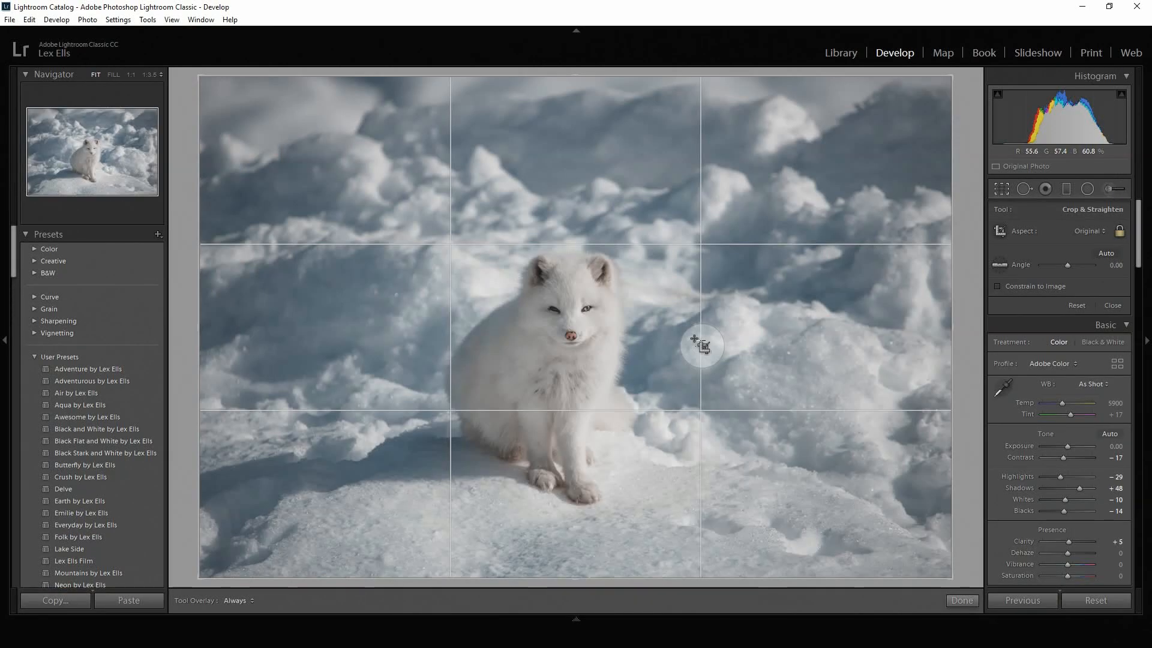
# Step: Set the crop aspect ratio to 4 x 5 / 8 x 10 and switch the frame to portrait orientation
pyautogui.click(1101, 234)
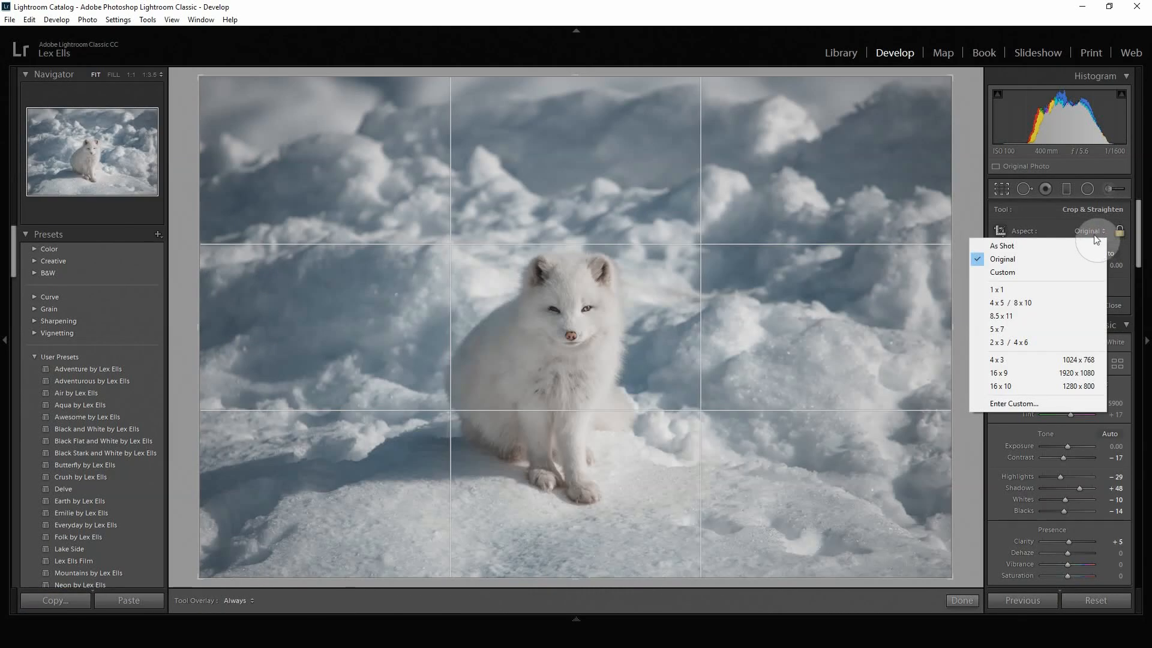
pyautogui.click(1038, 304)
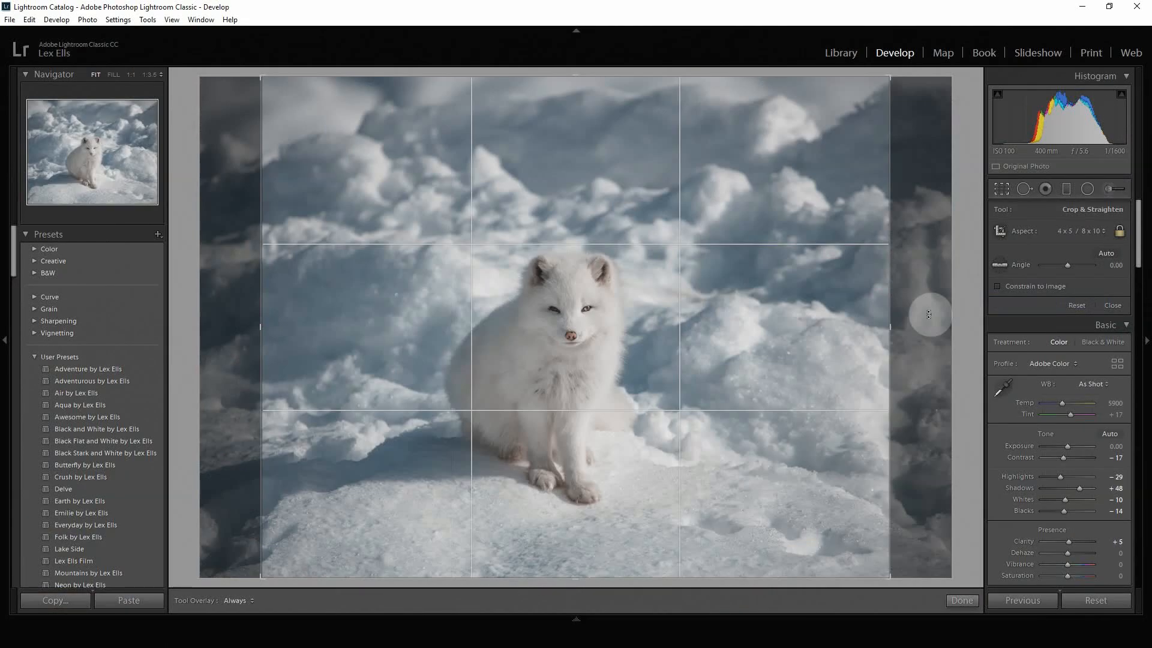
pyautogui.press('x')
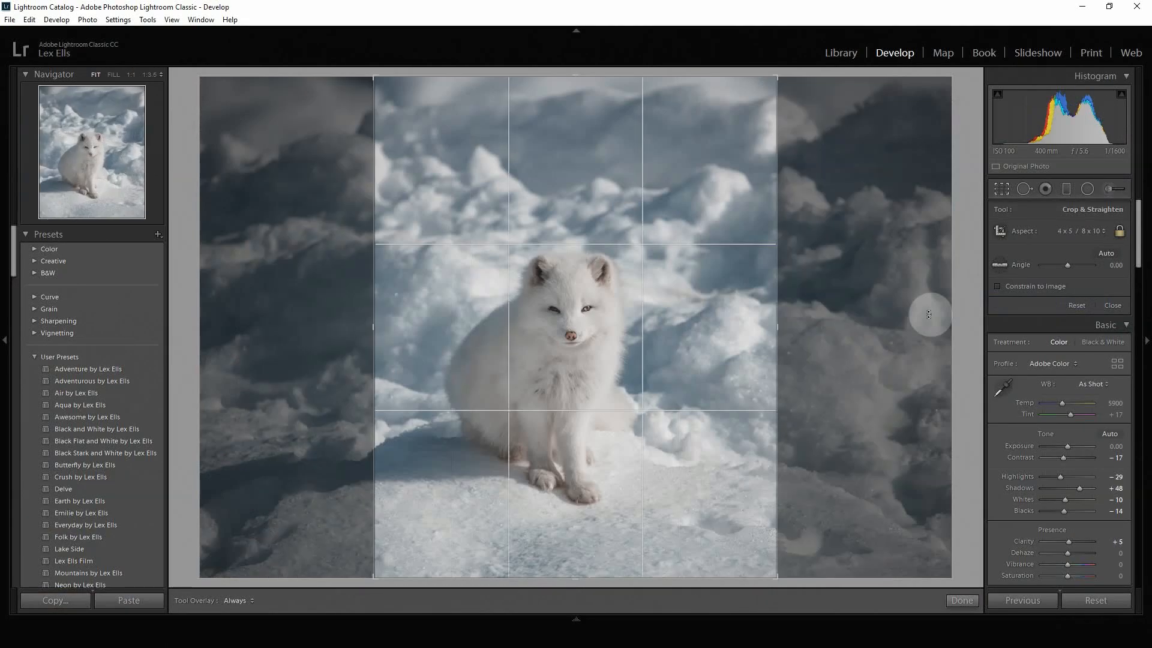
# Step: Shift the photo slightly right within the portrait crop and straighten it to an angle of -0.04
pyautogui.moveTo(686, 342); pyautogui.dragTo(700, 339)
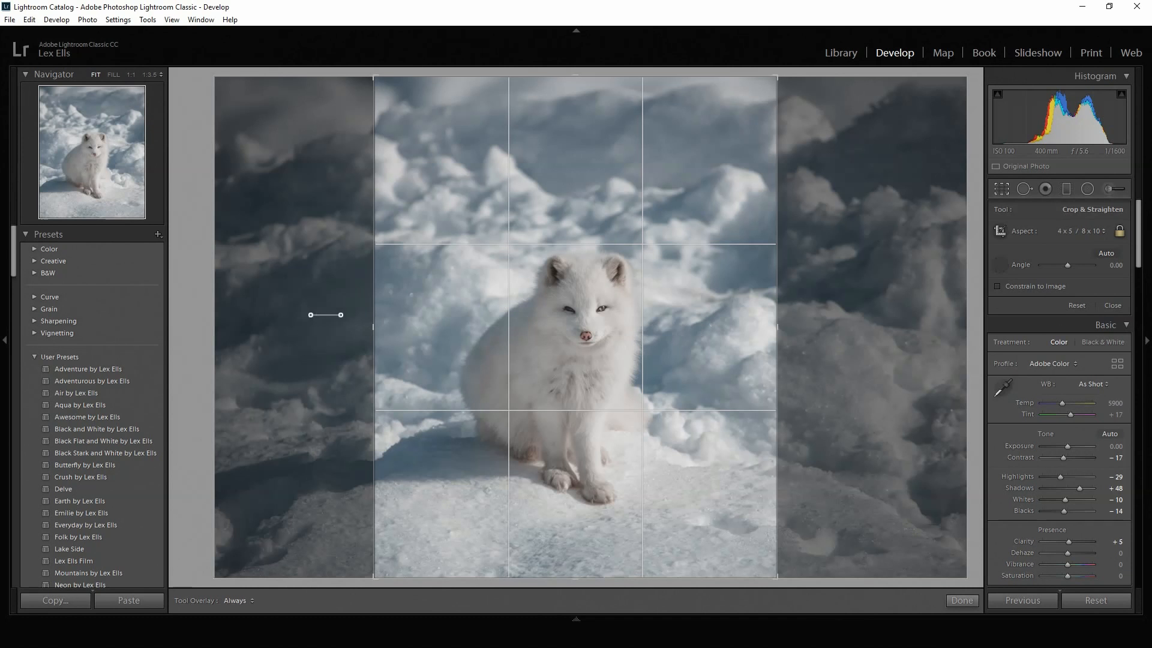
pyautogui.moveTo(690, 331); pyautogui.dragTo(953, 325)
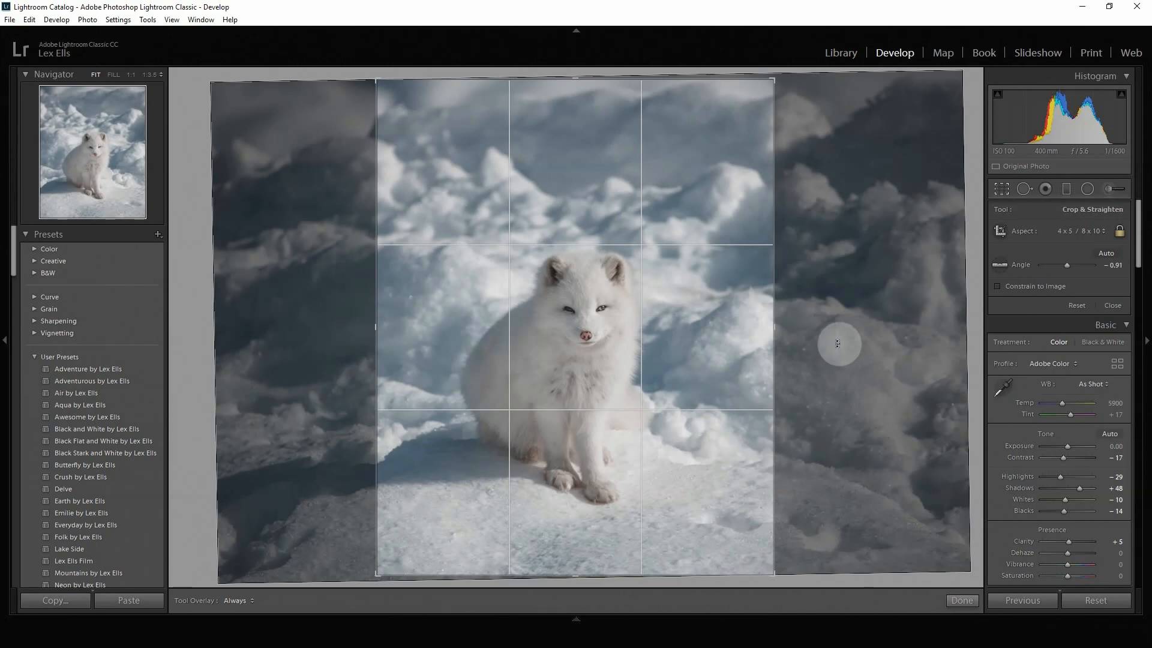
pyautogui.moveTo(838, 344); pyautogui.dragTo(864, 347)
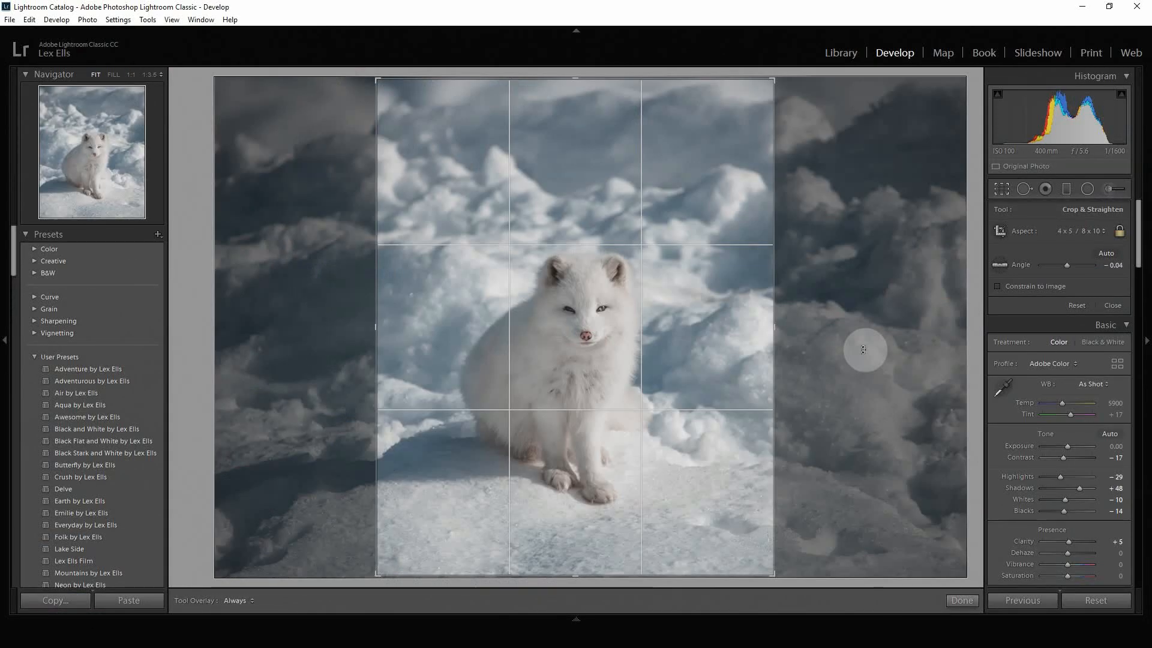
# Step: Cycle the crop guide overlay through the Golden Ratio and Golden Spiral to Aspect Ratios
pyautogui.press('o')
pyautogui.press('o')
pyautogui.press('o')
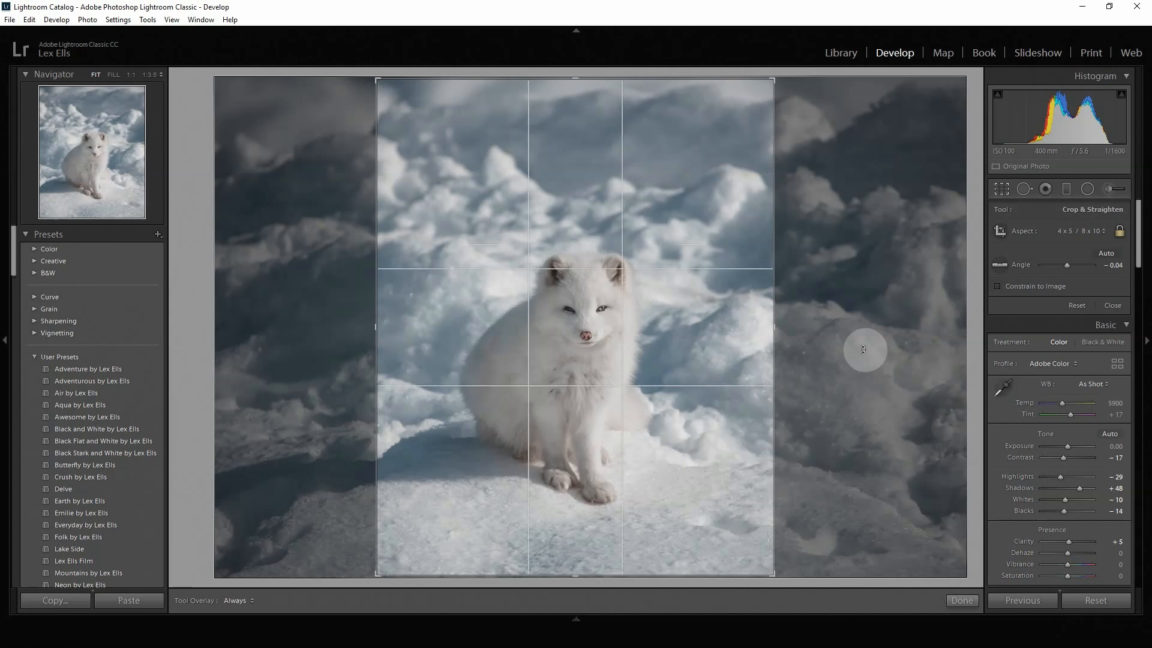
pyautogui.press('o')
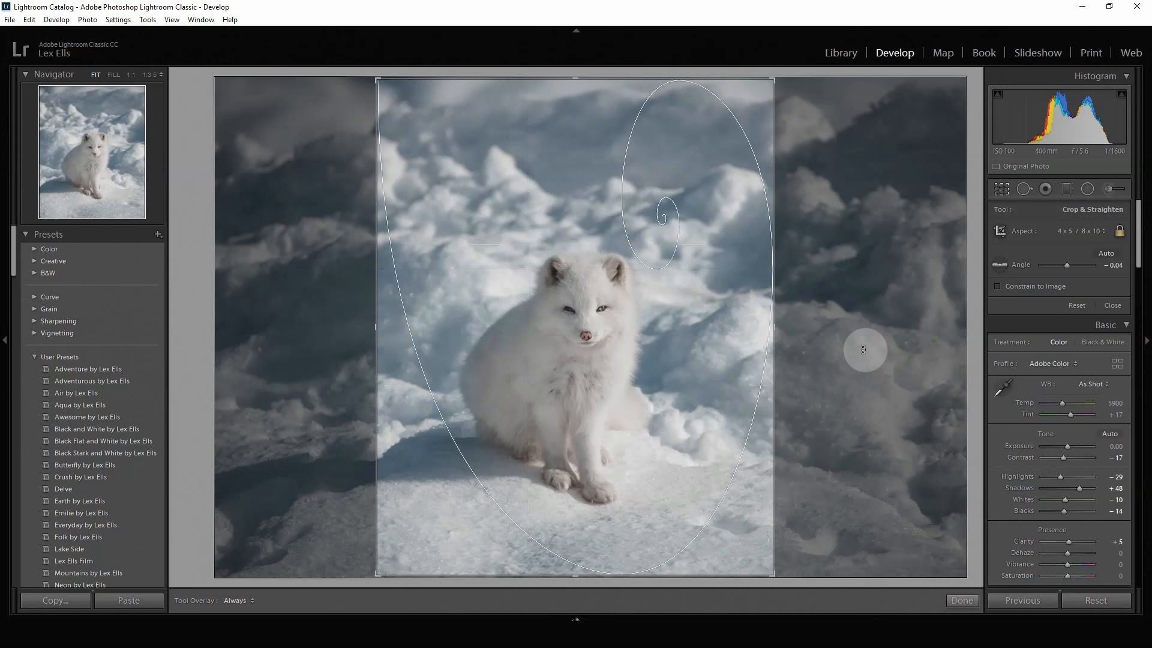
pyautogui.press('o')
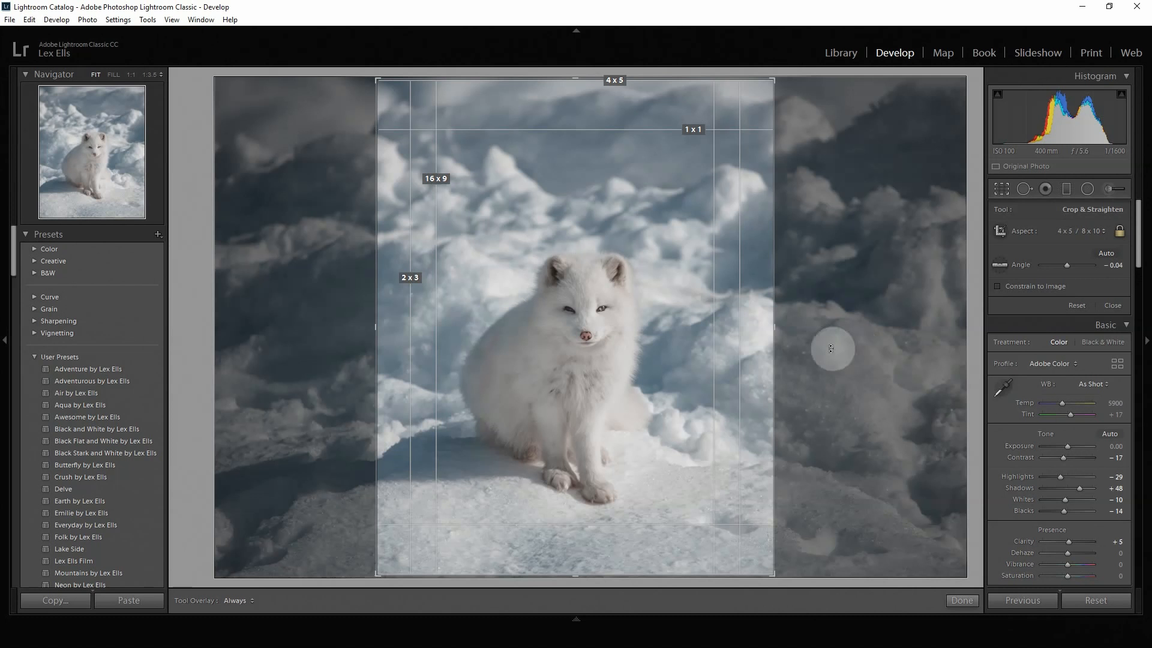
# Step: Limit the aspect ratio guides to 1 x 1 by disabling 4 x 5, 2 x 3 and 16 x 9
pyautogui.click(148, 19)
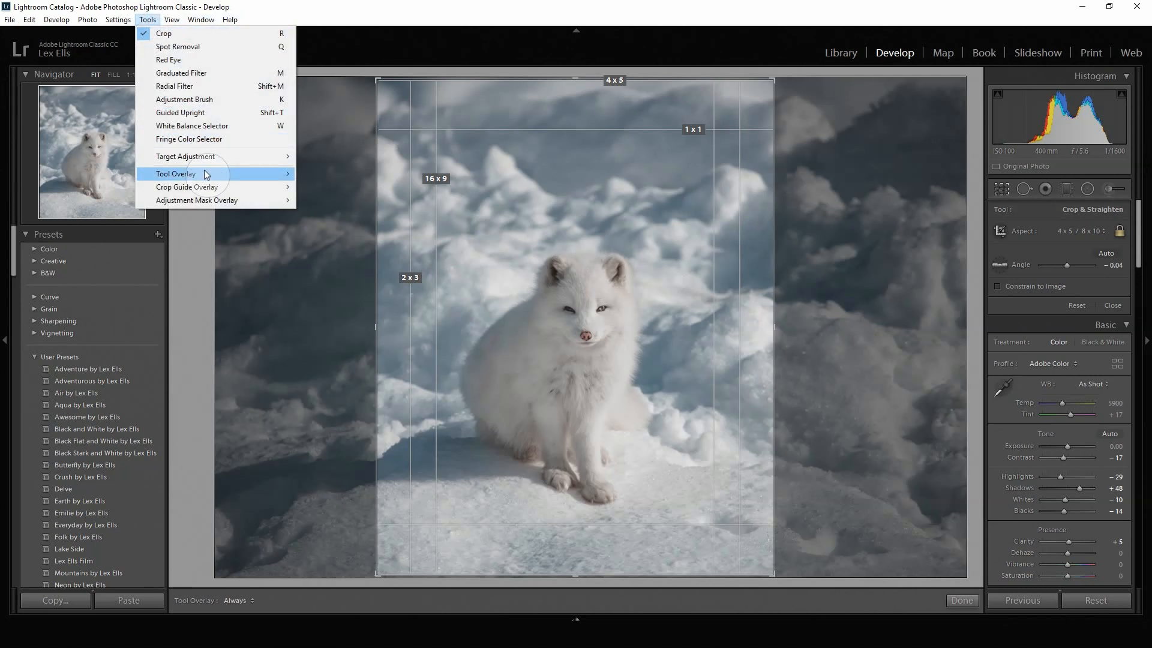
pyautogui.moveTo(210, 187)
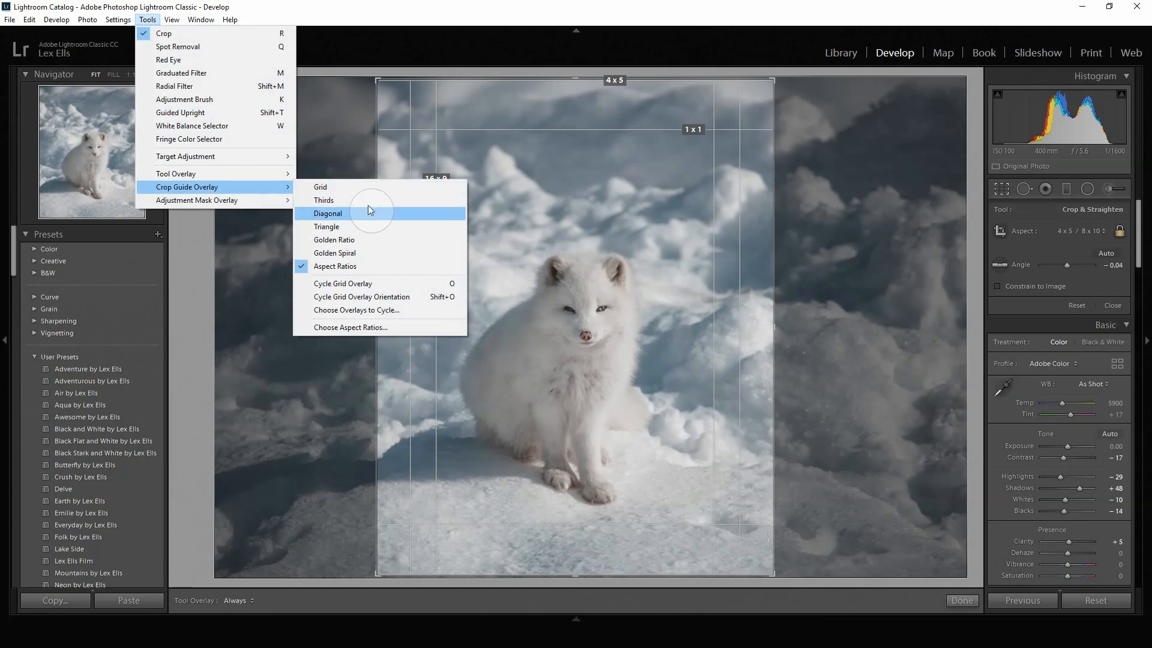
pyautogui.click(383, 327)
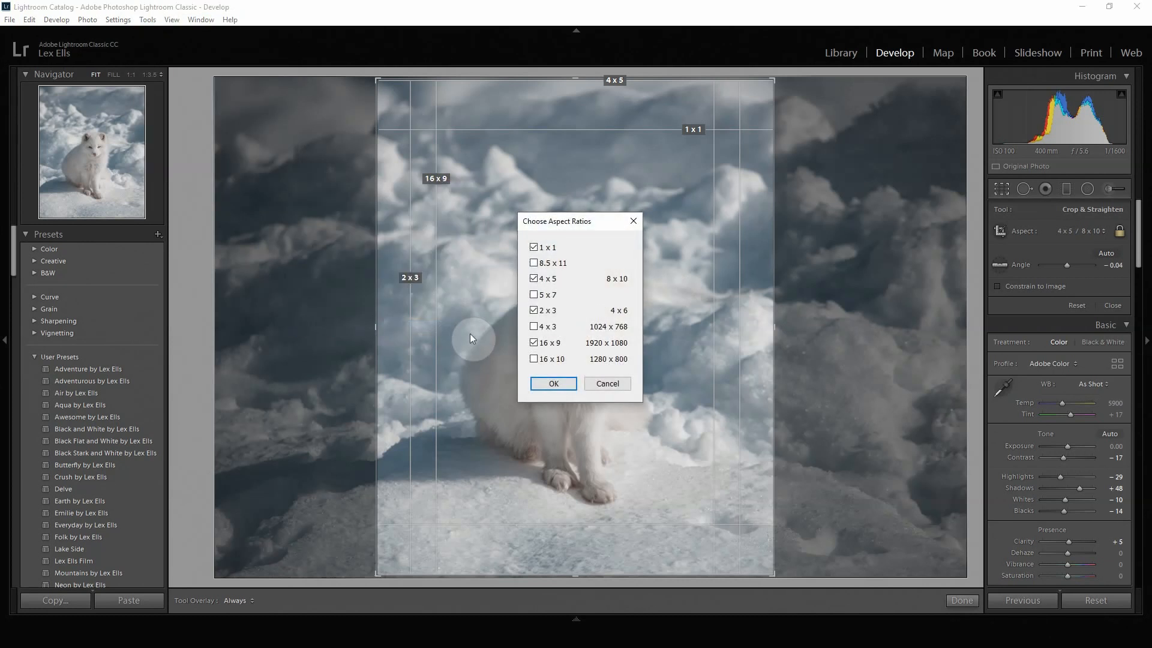
pyautogui.click(534, 280)
pyautogui.click(534, 311)
pyautogui.click(533, 343)
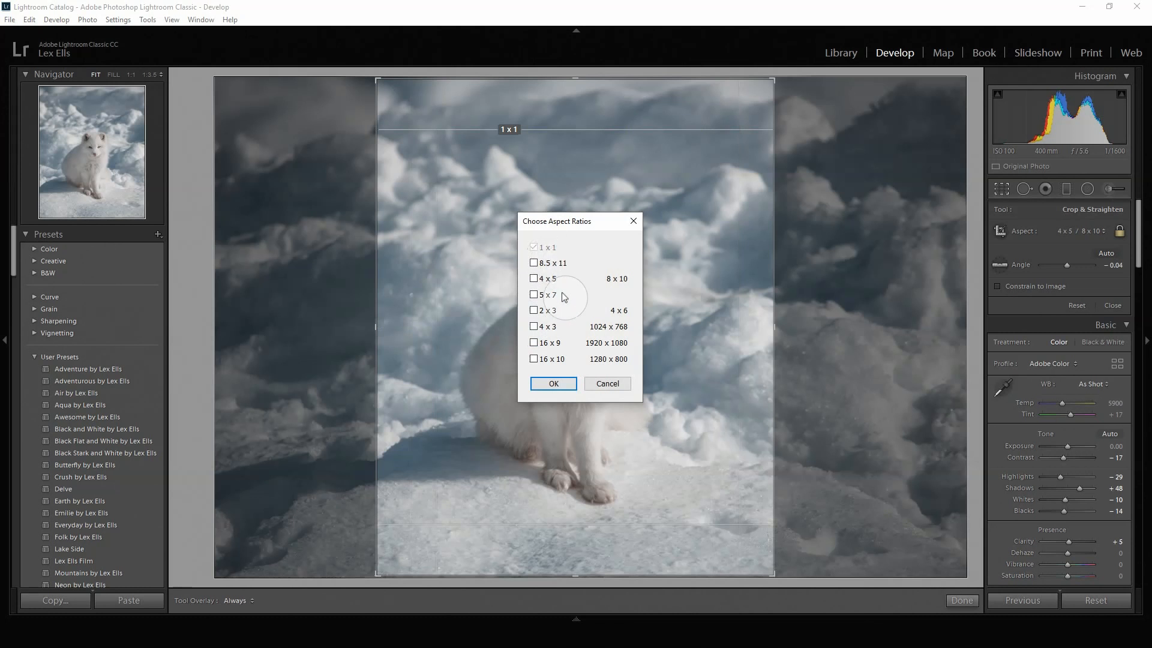
pyautogui.click(553, 384)
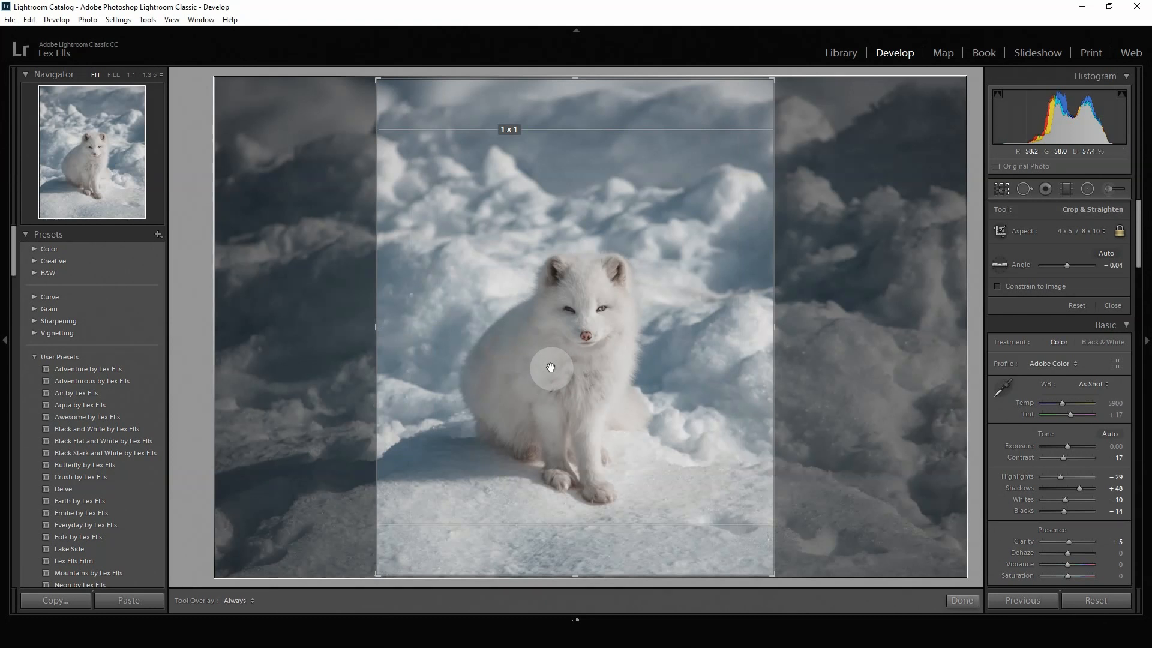
# Step: Tighten the crop around the fox from its upper edge and preview it in Lights Out mode
pyautogui.moveTo(570, 77); pyautogui.dragTo(575, 96)
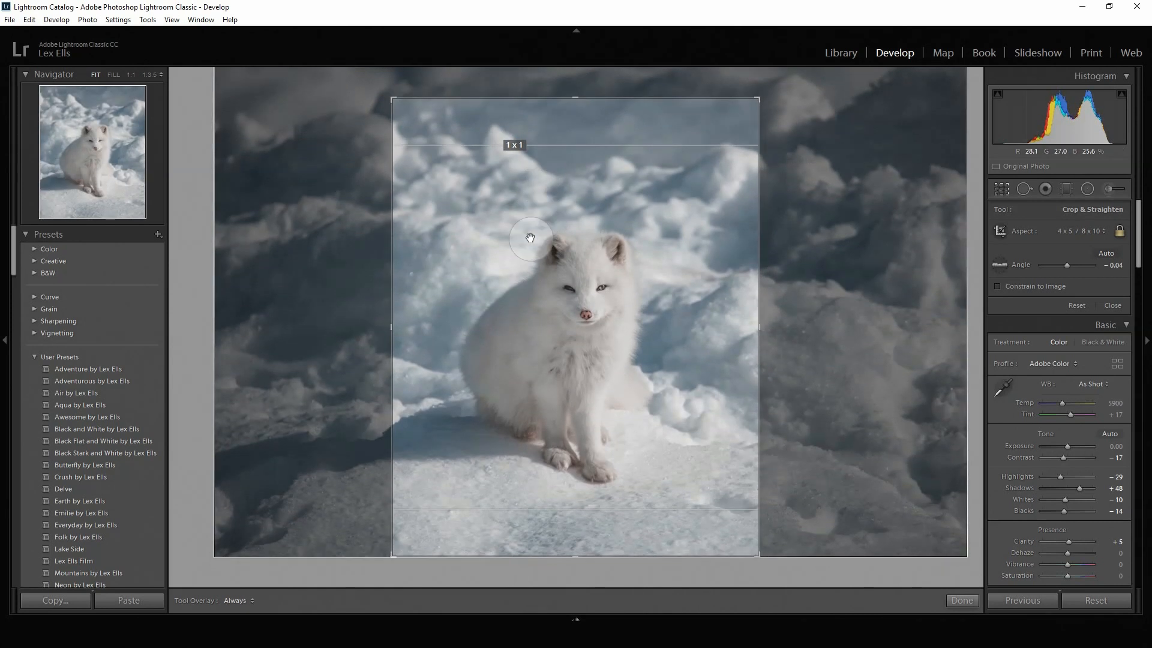
pyautogui.press('l')
pyautogui.press('l')
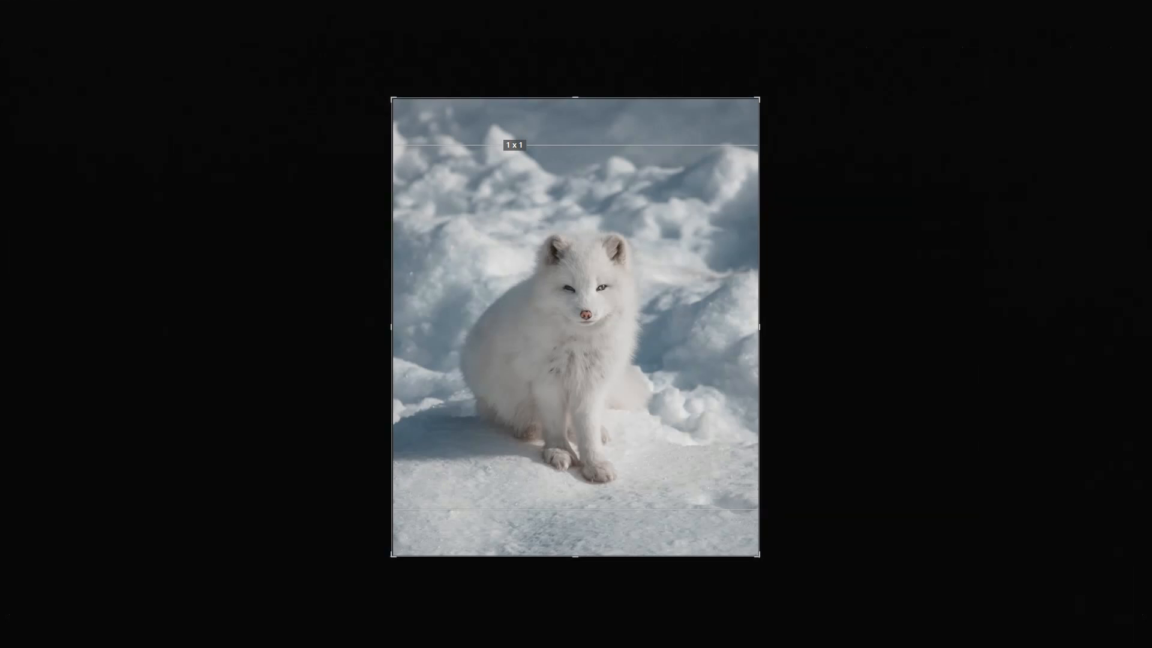
# Step: Trim the crop slightly more from its upper edge, nudge the fox upward within the frame, and apply the crop
pyautogui.moveTo(575, 101); pyautogui.dragTo(575, 107)
pyautogui.moveTo(583, 280); pyautogui.dragTo(586, 276)
pyautogui.moveTo(580, 104); pyautogui.dragTo(579, 112)
pyautogui.press('l')
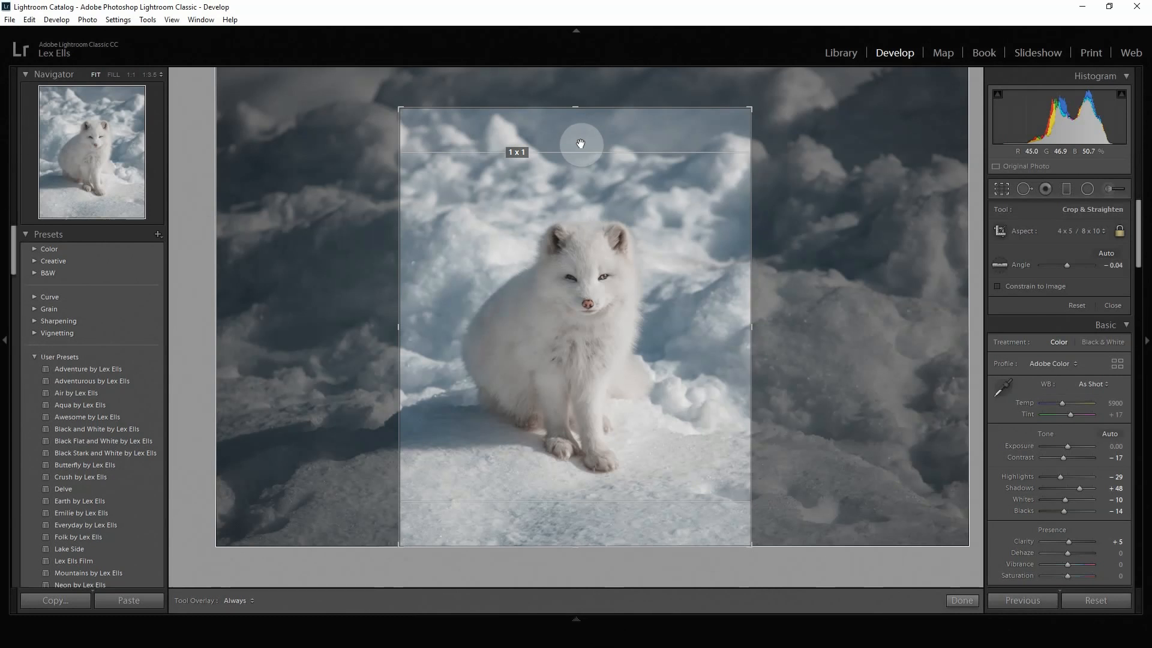
pyautogui.press('Return')
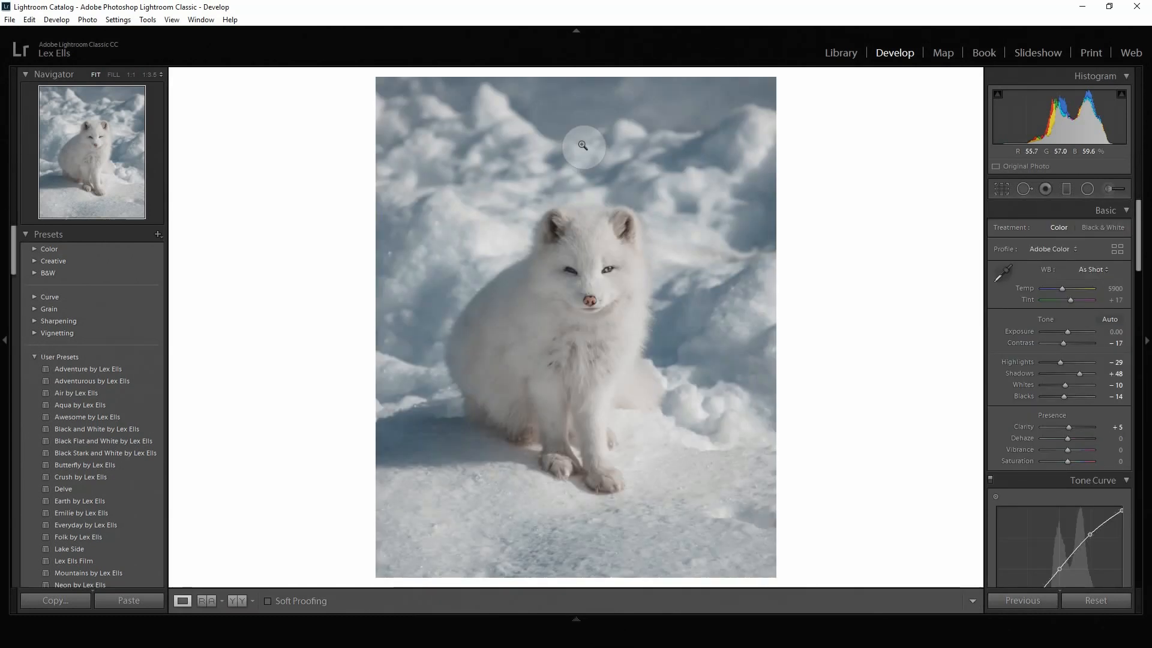